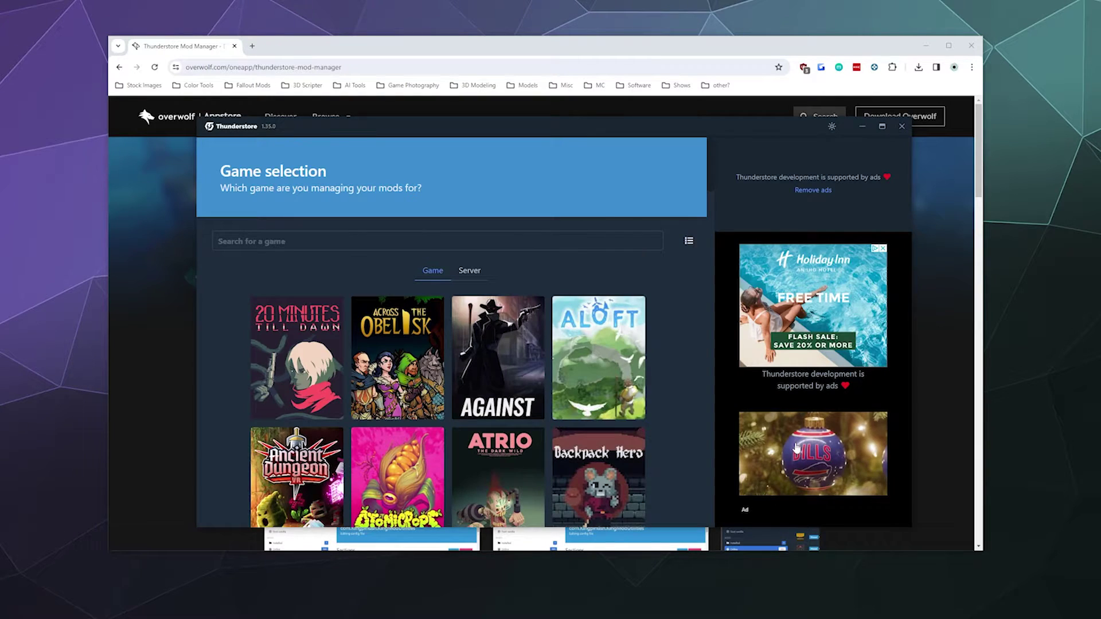
# Search 'Lethal', pick Lethal Company, and open its Default profile with four mods.
pyautogui.click(926, 48)
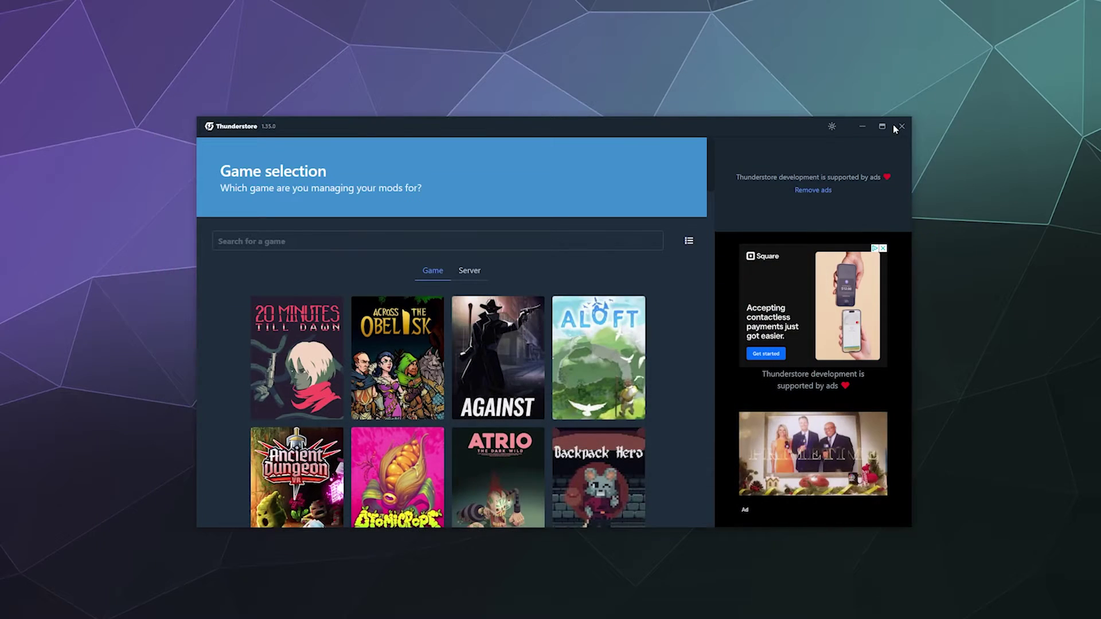
pyautogui.click(468, 243)
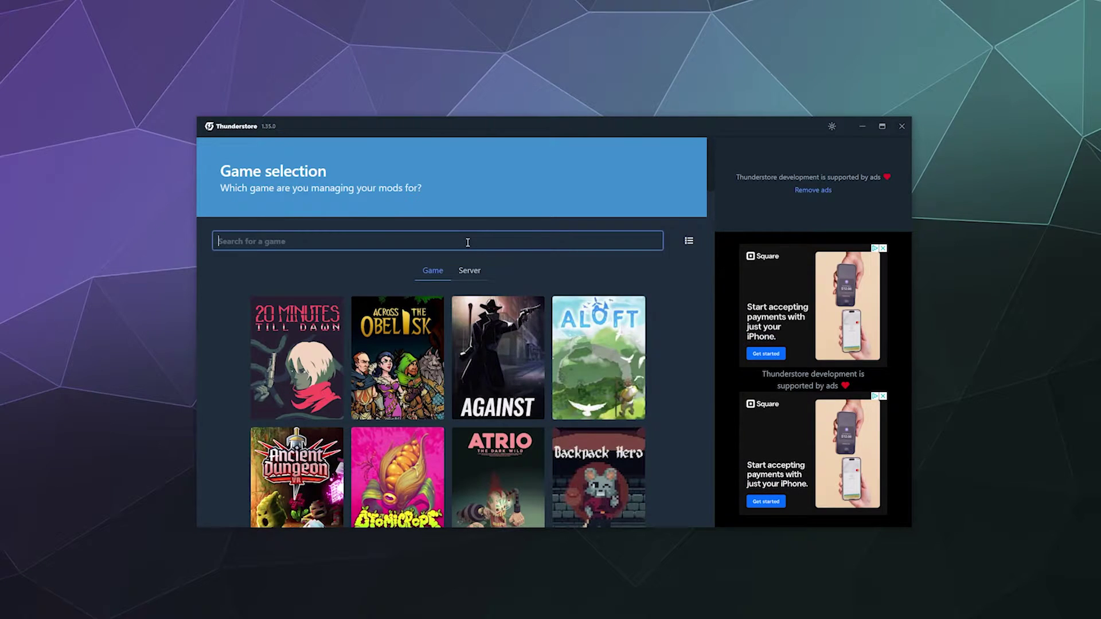
pyautogui.write('Lethal')
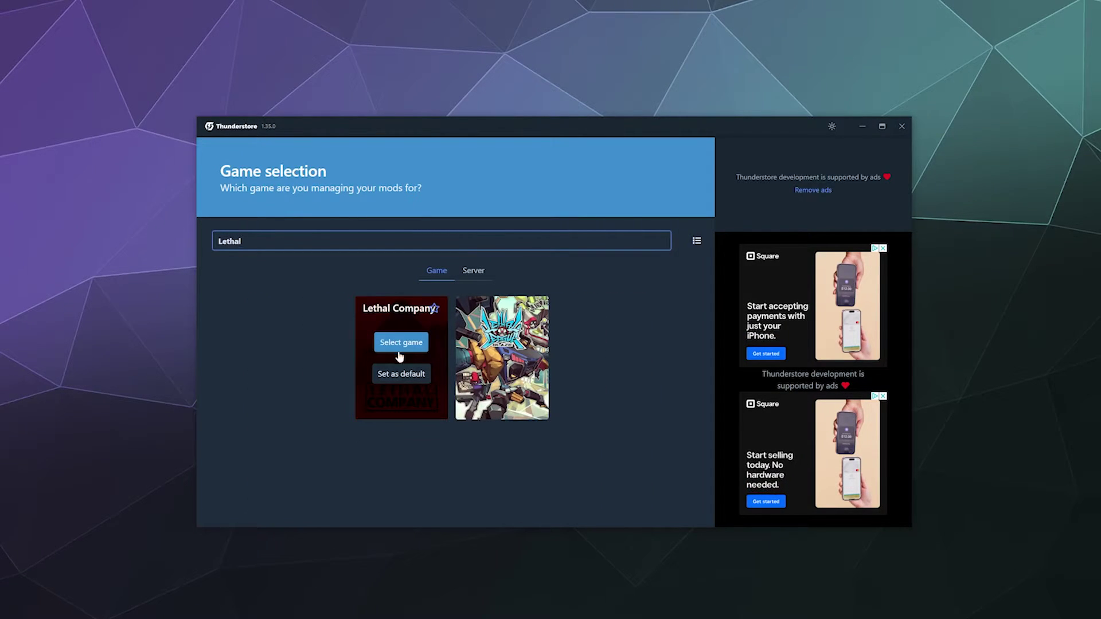
pyautogui.click(400, 345)
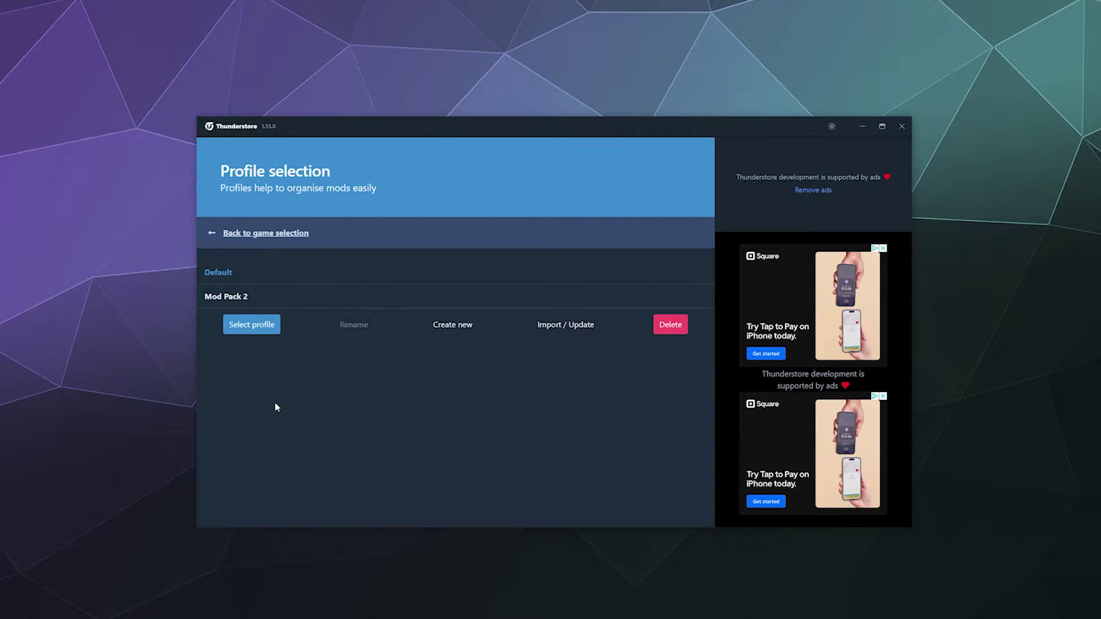
pyautogui.click(258, 330)
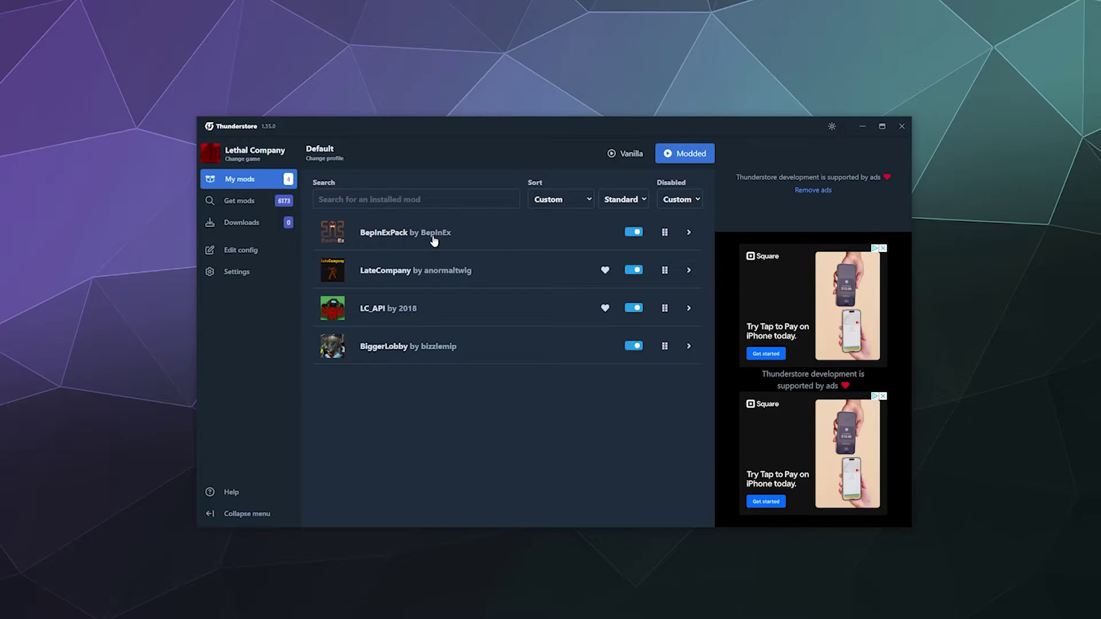
pyautogui.click(250, 201)
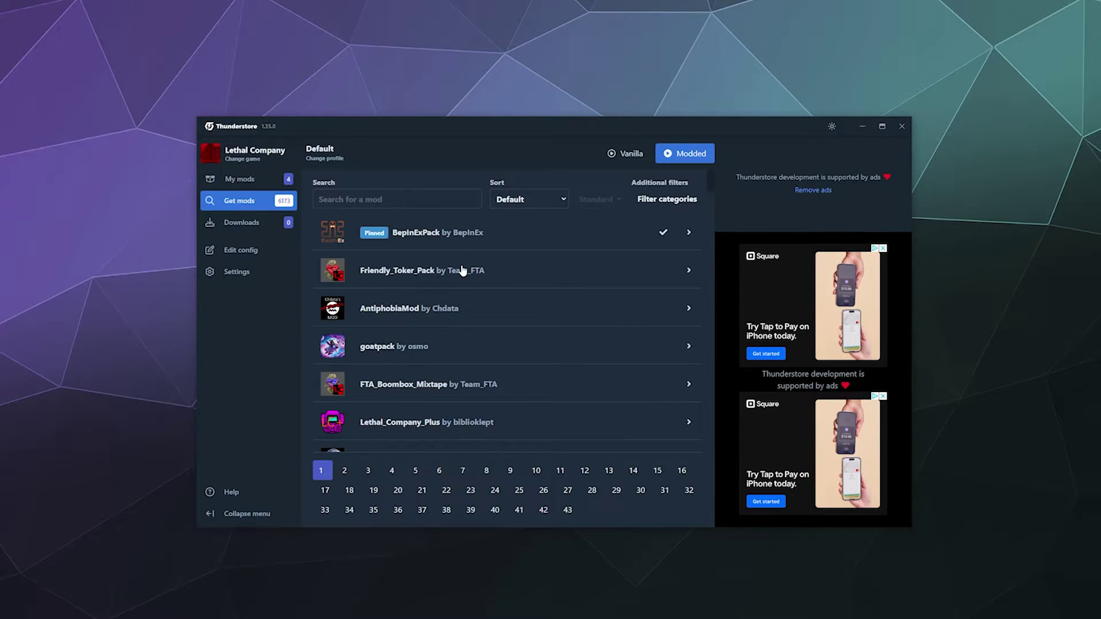
pyautogui.scroll(-5, 576, 322)
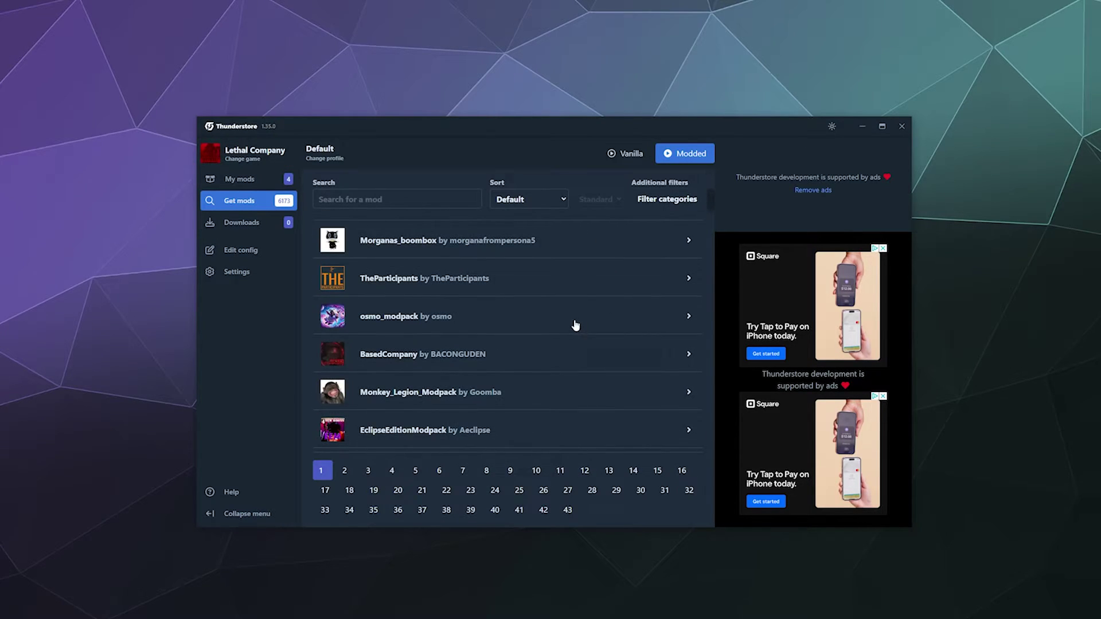
pyautogui.scroll(-5, 567, 327)
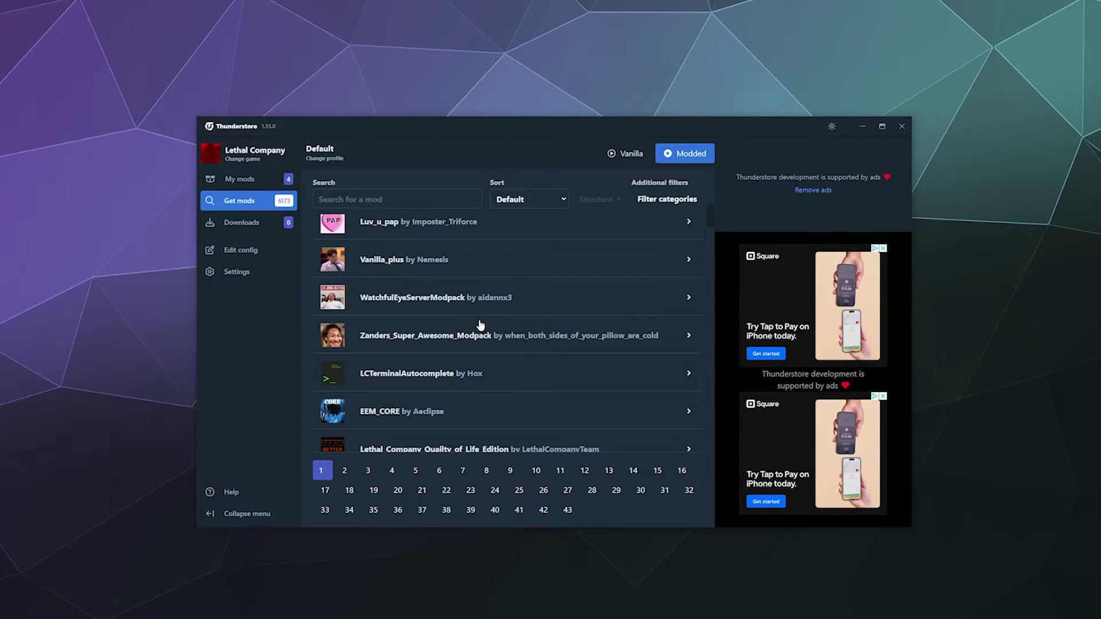
pyautogui.click(546, 302)
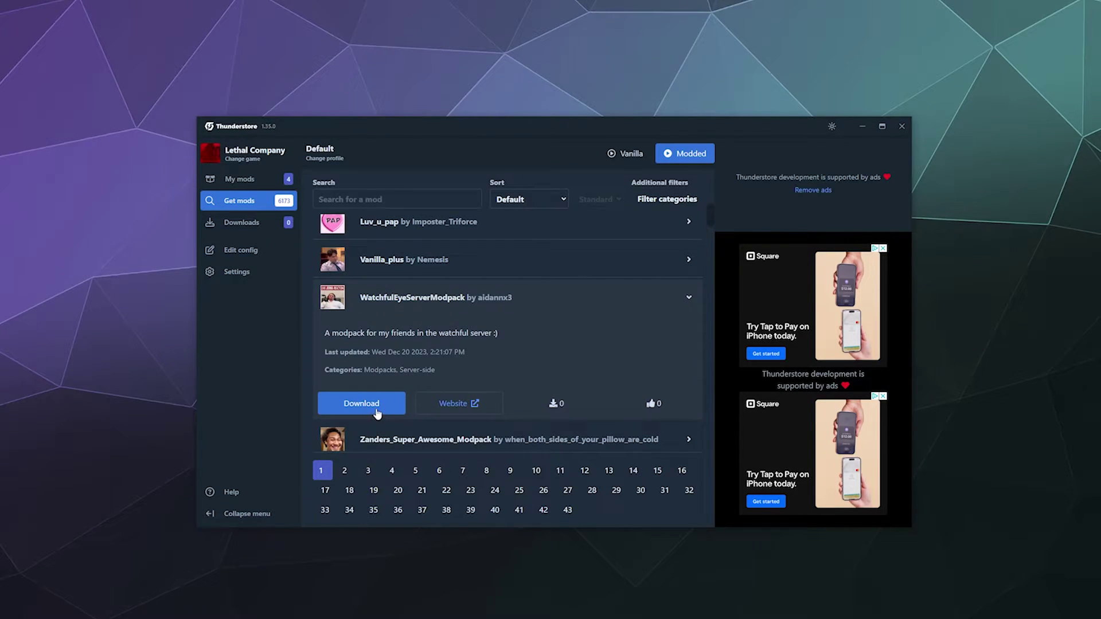
pyautogui.click(635, 258)
pyautogui.click(636, 258)
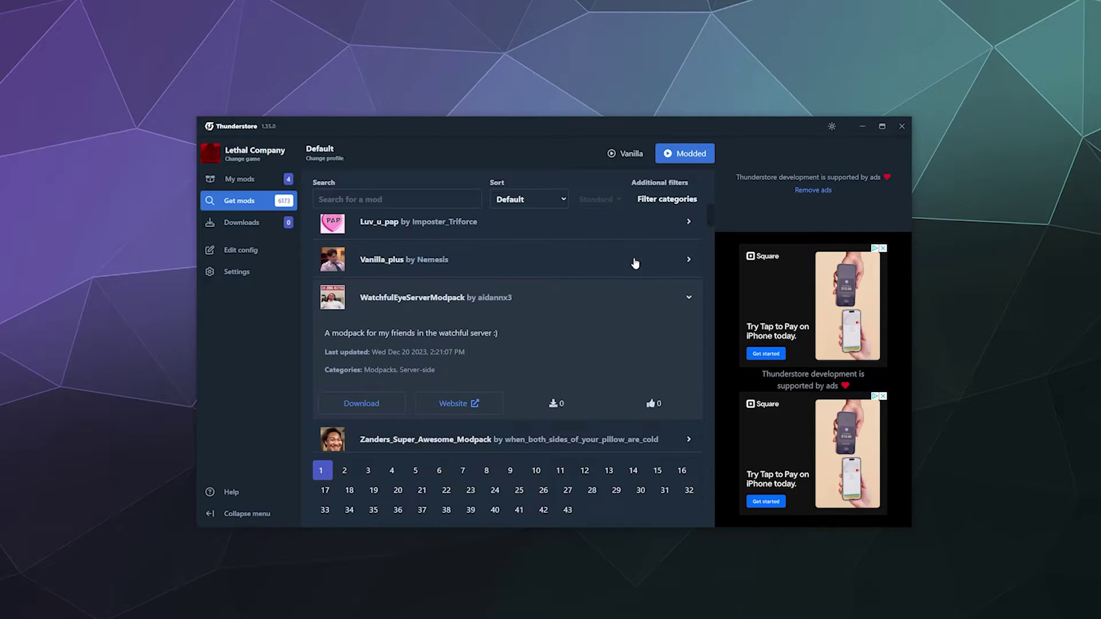
pyautogui.click(672, 300)
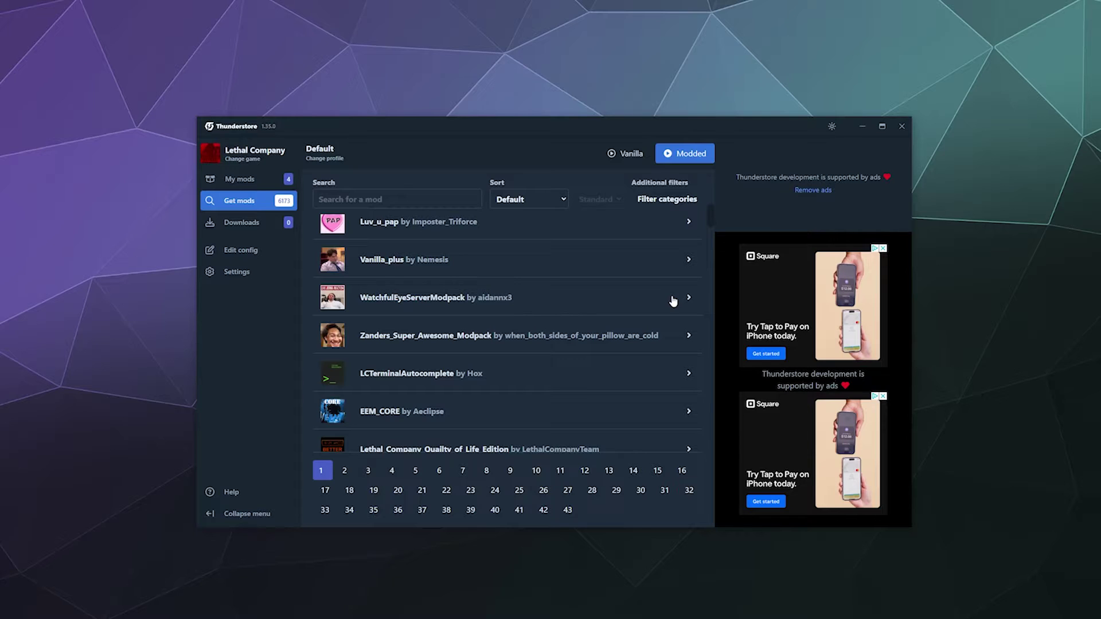
pyautogui.click(256, 182)
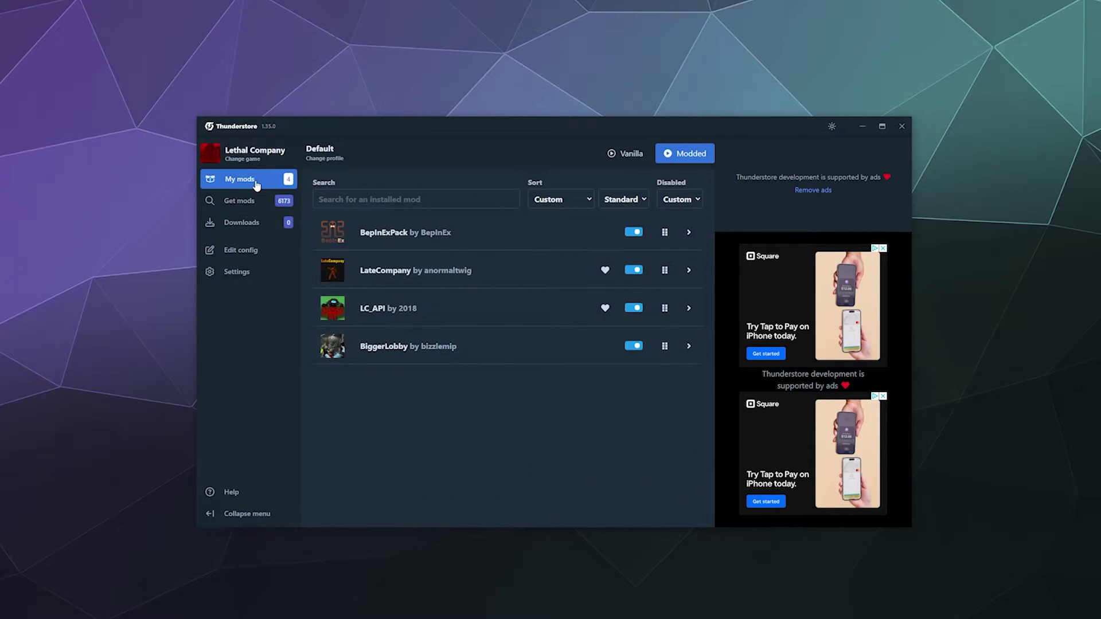
# Create a new empty profile named 'Tutorial Sample' and open it.
pyautogui.click(334, 153)
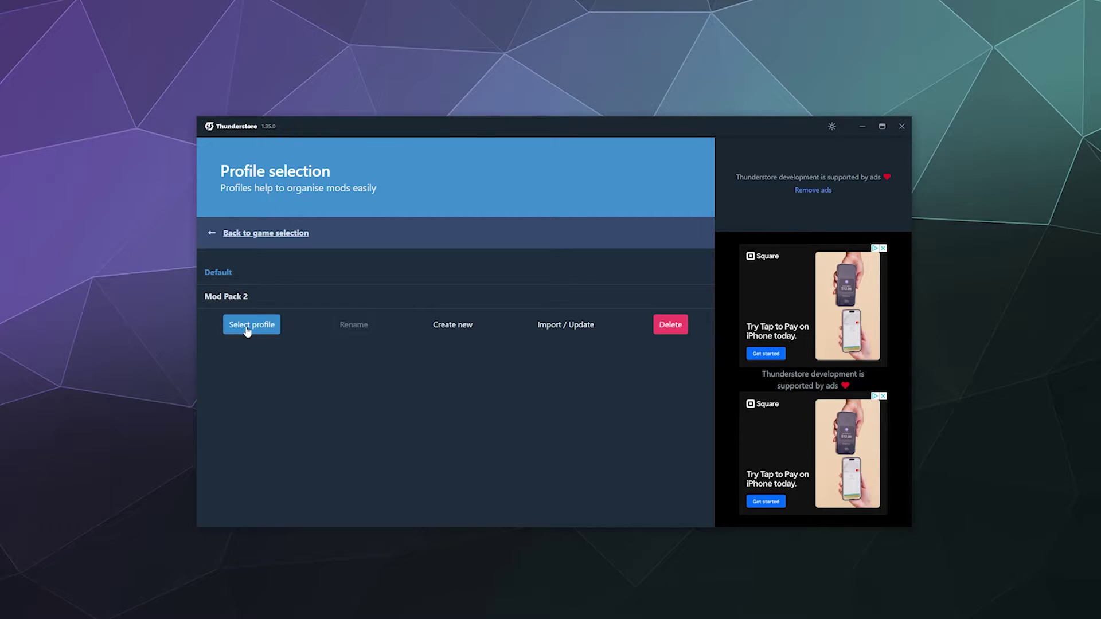
pyautogui.click(453, 325)
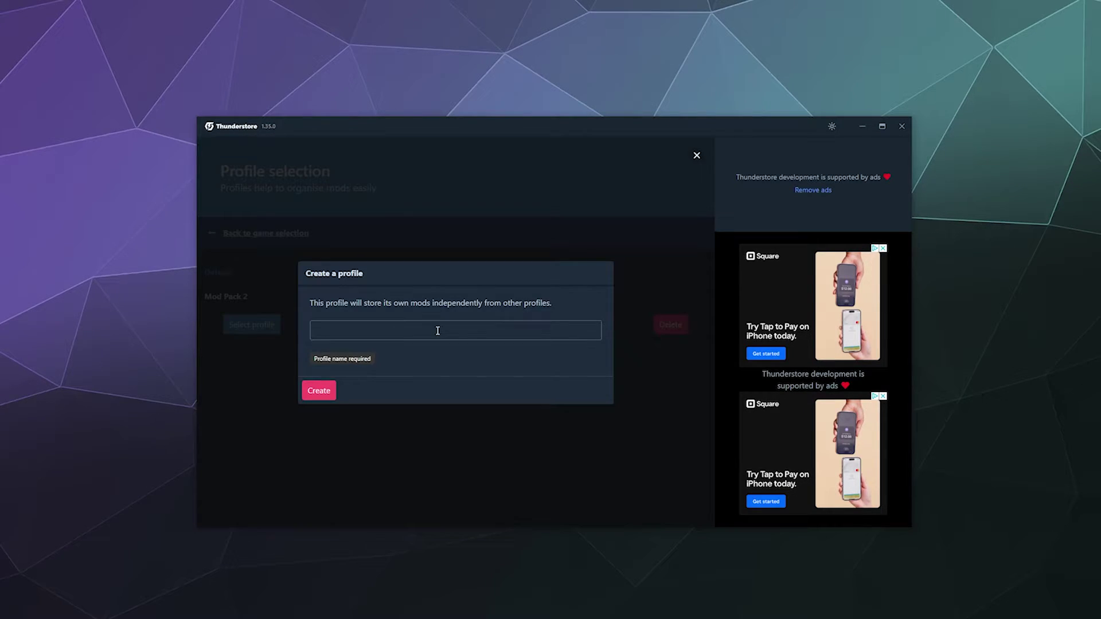
pyautogui.click(436, 331)
pyautogui.write('Tutorial Sample')
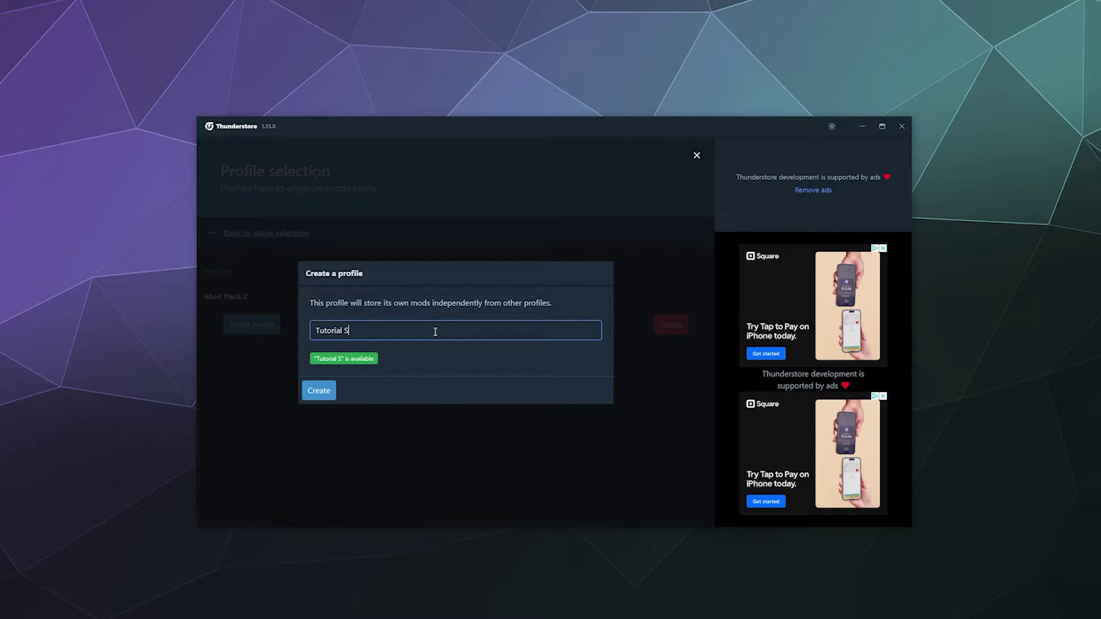
pyautogui.click(316, 389)
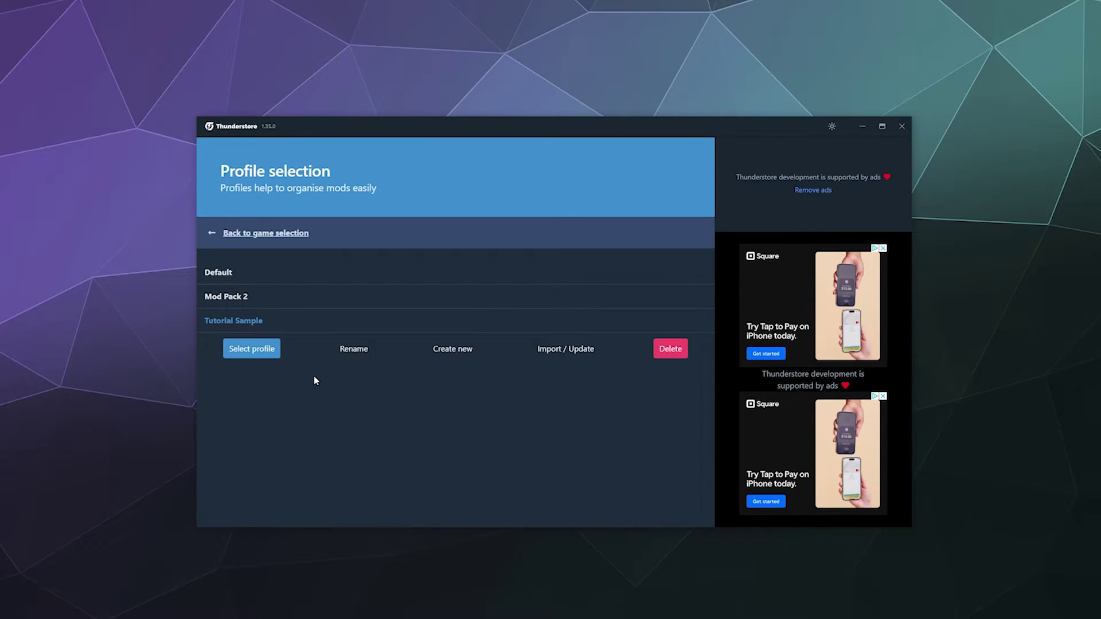
pyautogui.click(256, 355)
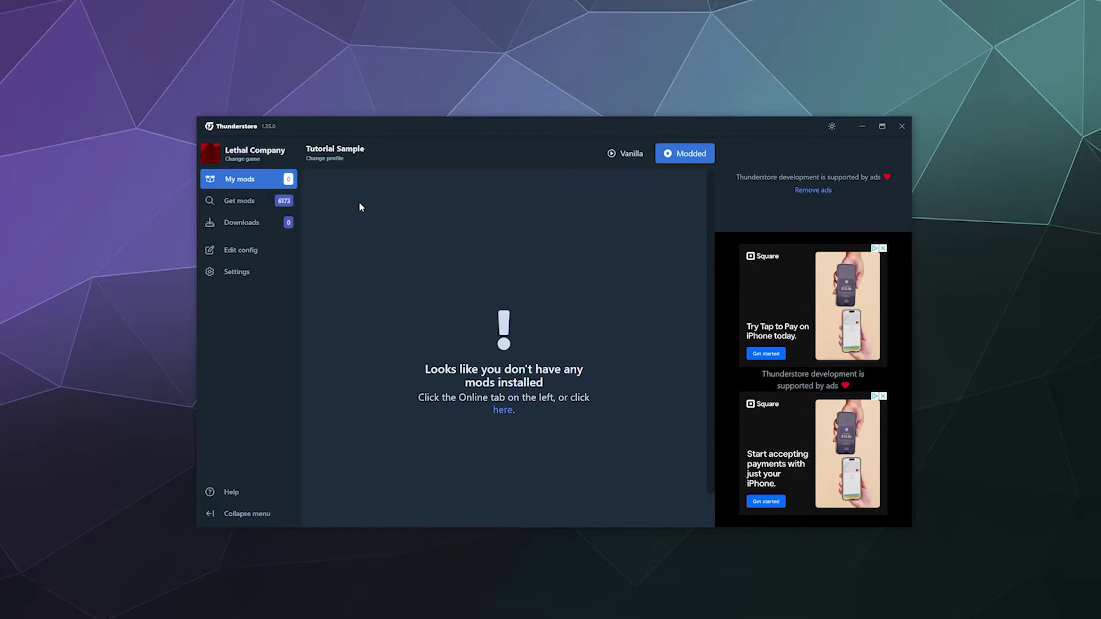
# Switch back to the Default profile and load its mods.
pyautogui.click(335, 155)
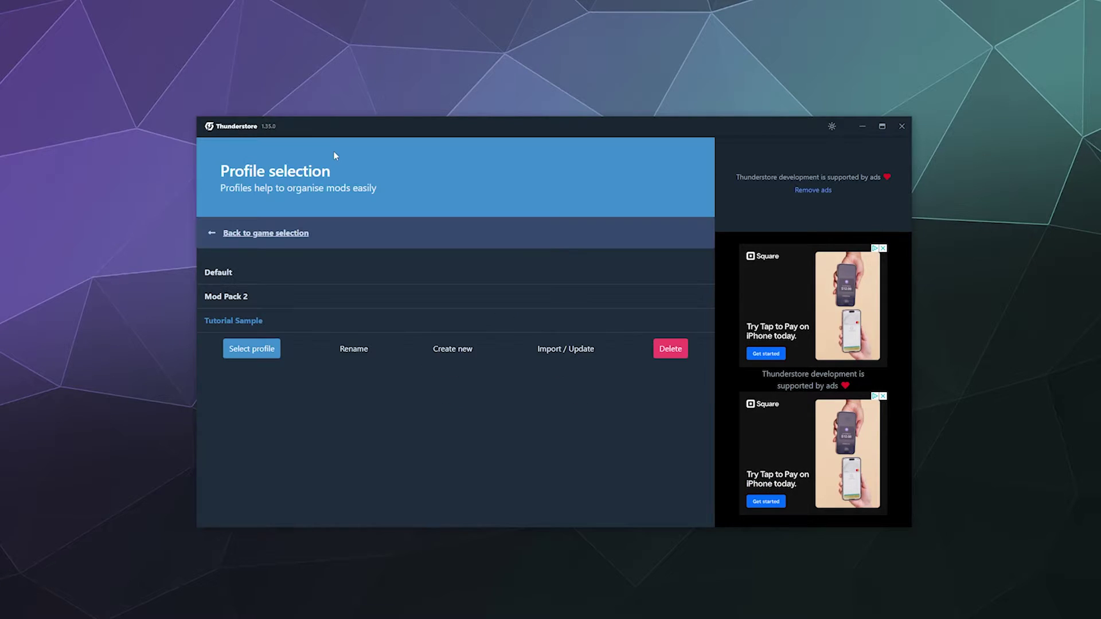
pyautogui.click(217, 274)
pyautogui.click(262, 347)
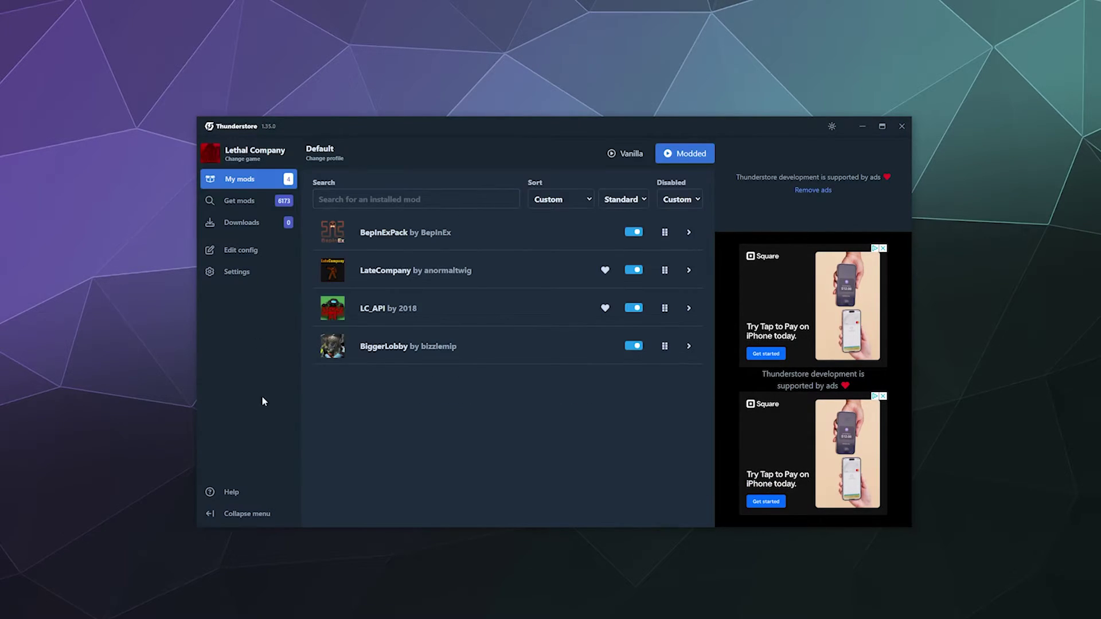
# Export the Default profile as a code from Settings > Profile and copy it.
pyautogui.click(236, 272)
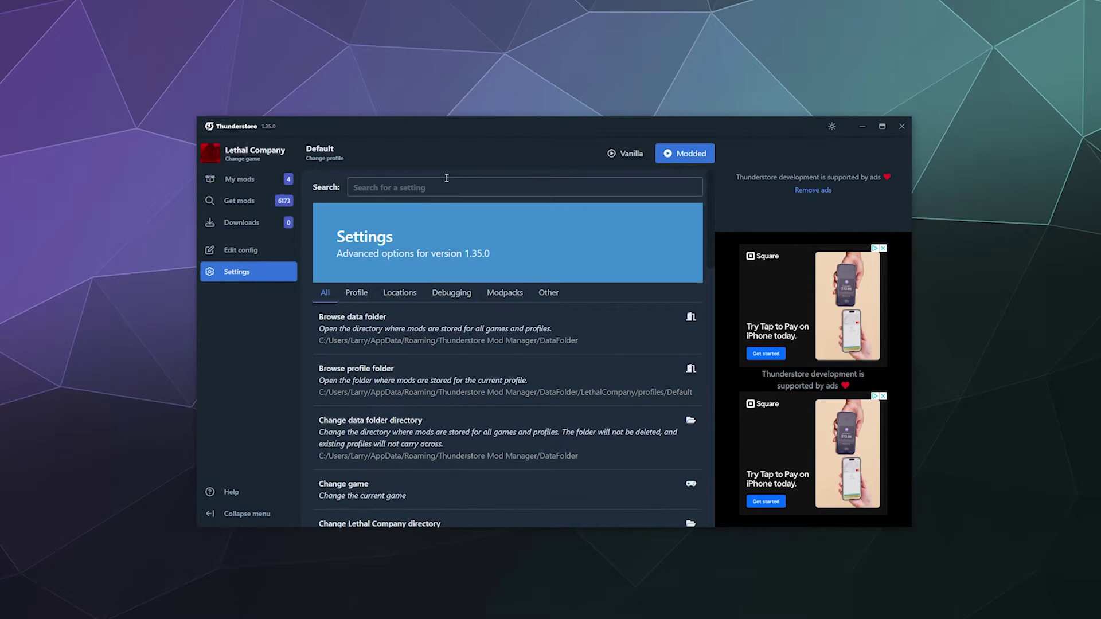
pyautogui.click(356, 292)
pyautogui.scroll(-3, 445, 476)
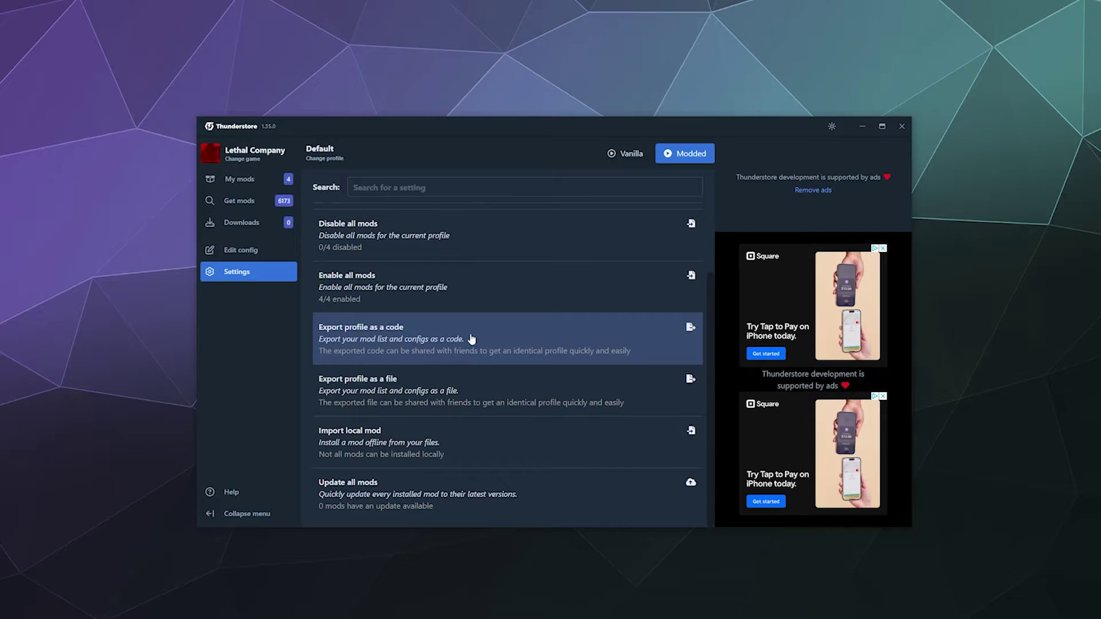
pyautogui.click(690, 327)
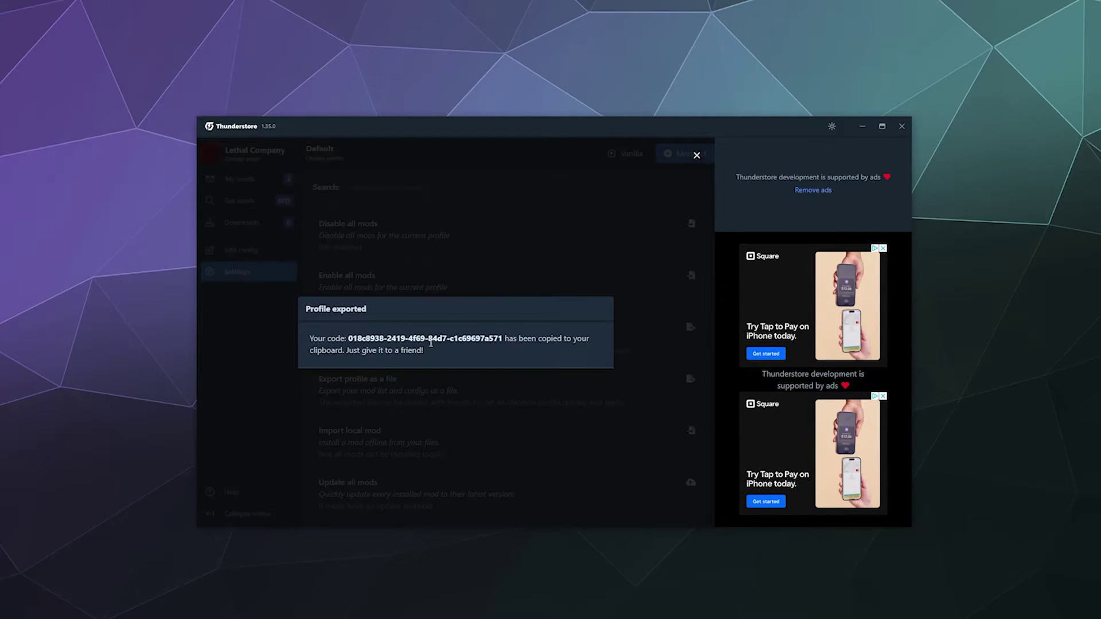
pyautogui.moveTo(351, 339); pyautogui.dragTo(503, 338)
pyautogui.click(272, 336)
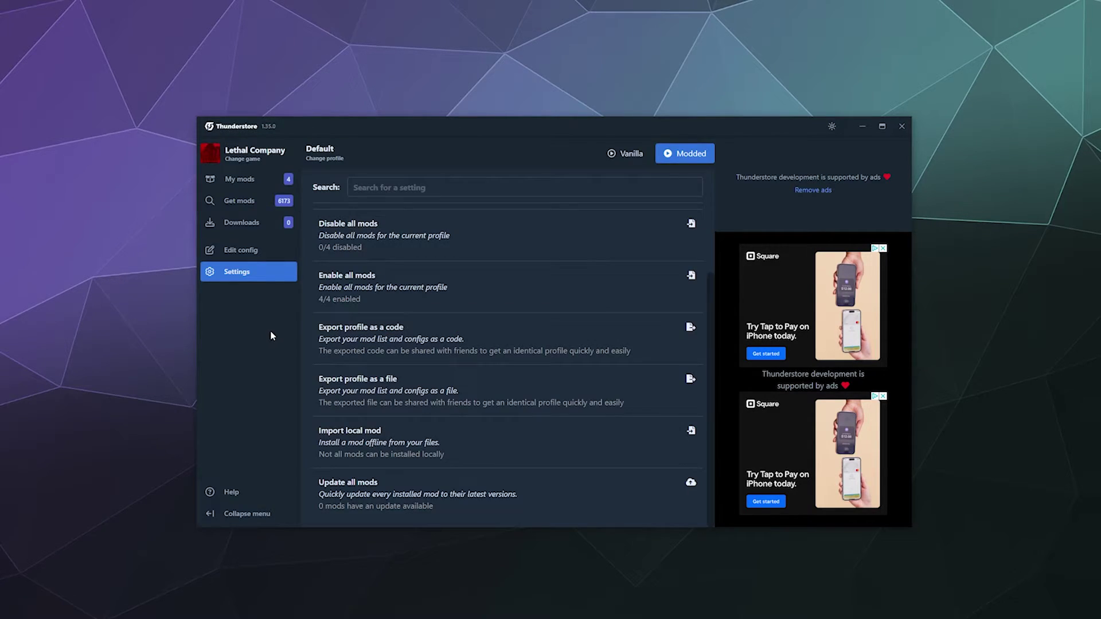
# Update the existing Tutorial Sample profile from the pasted Default profile code.
pyautogui.click(322, 155)
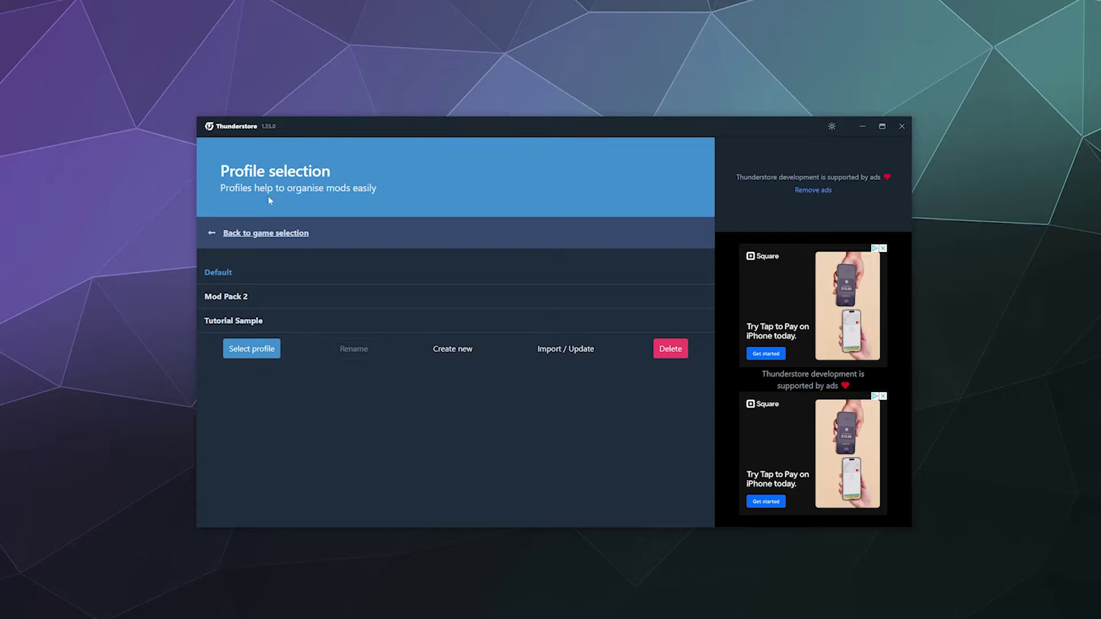
pyautogui.click(300, 325)
pyautogui.click(550, 354)
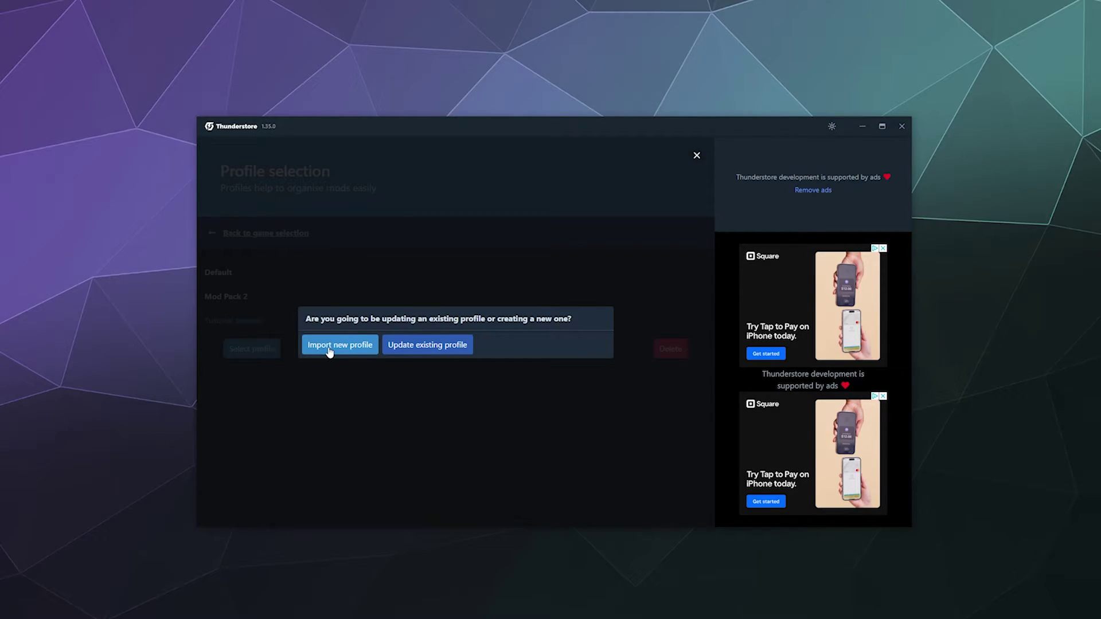
pyautogui.click(423, 344)
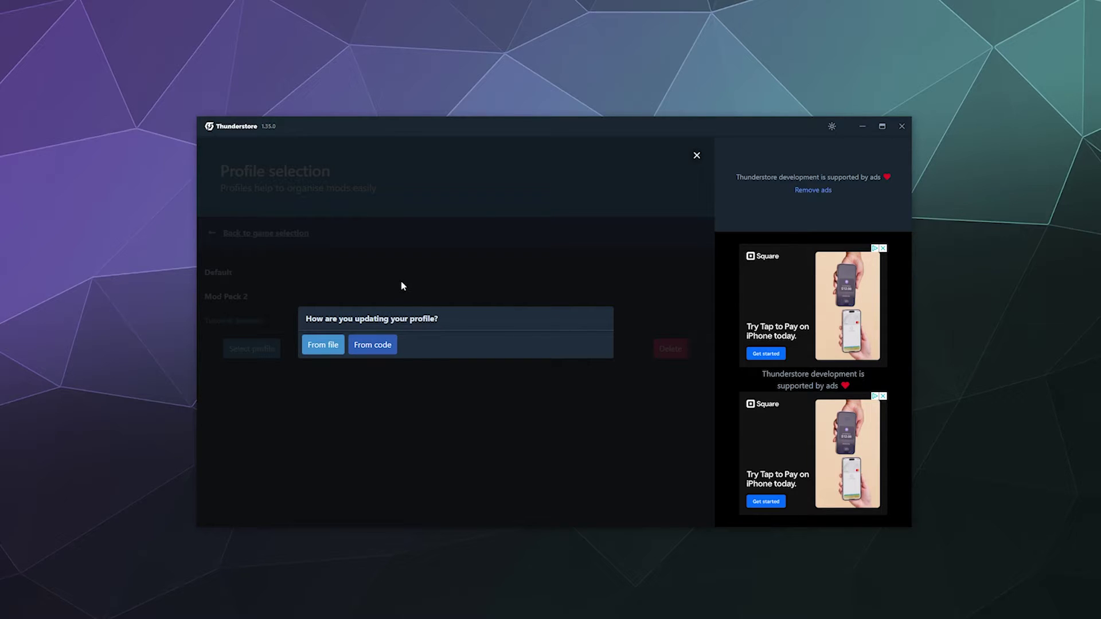
pyautogui.click(355, 345)
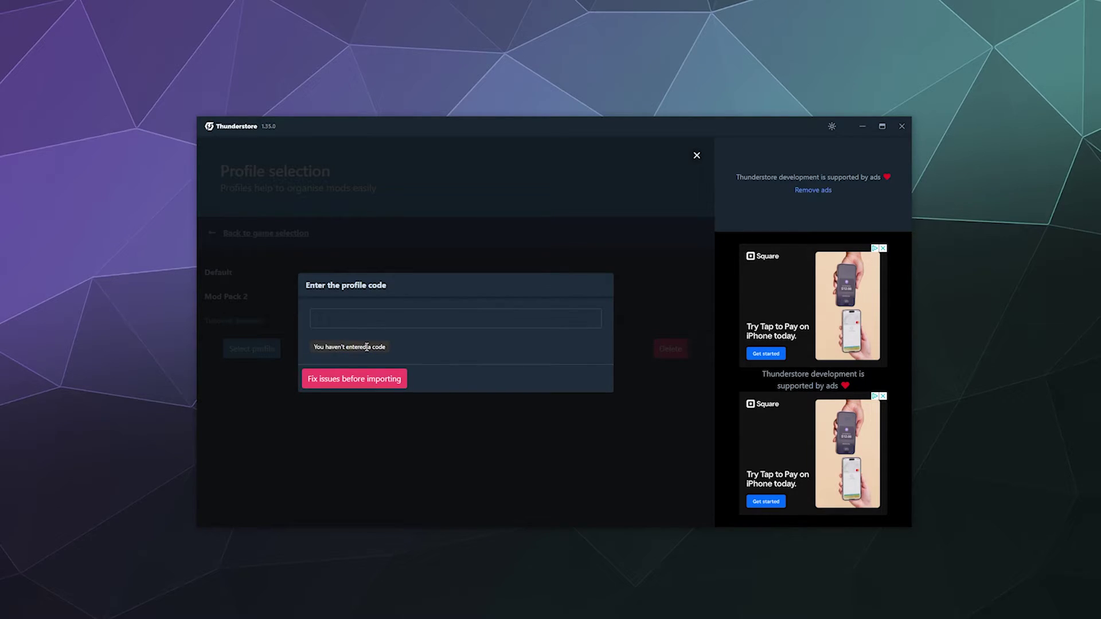
pyautogui.click(365, 320)
pyautogui.hotkey('ctrl', 'v')
pyautogui.click(319, 379)
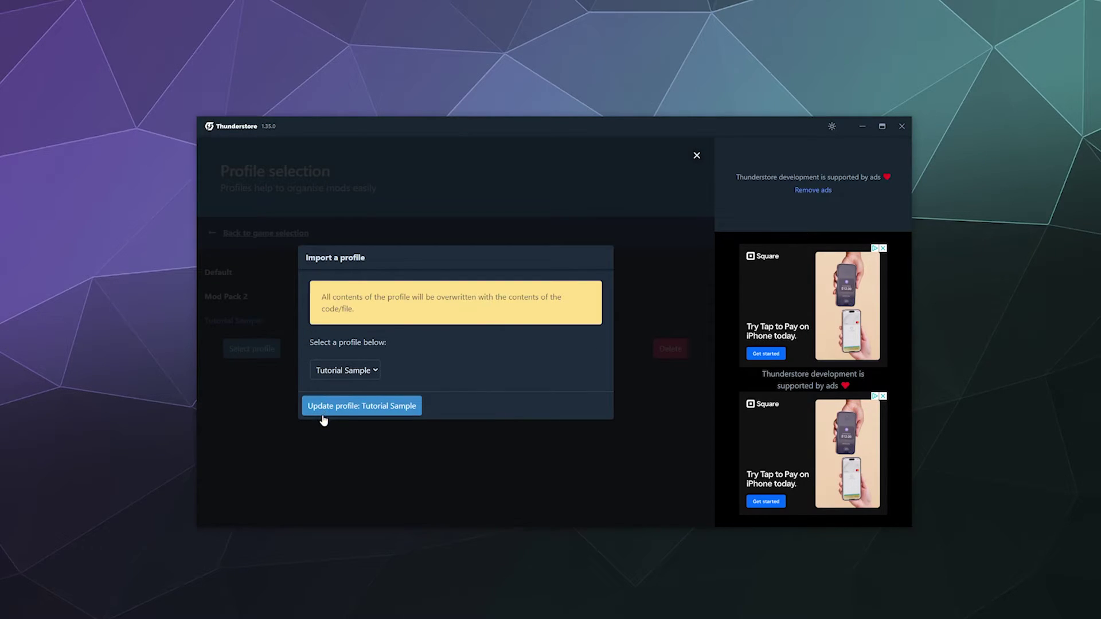
pyautogui.click(356, 409)
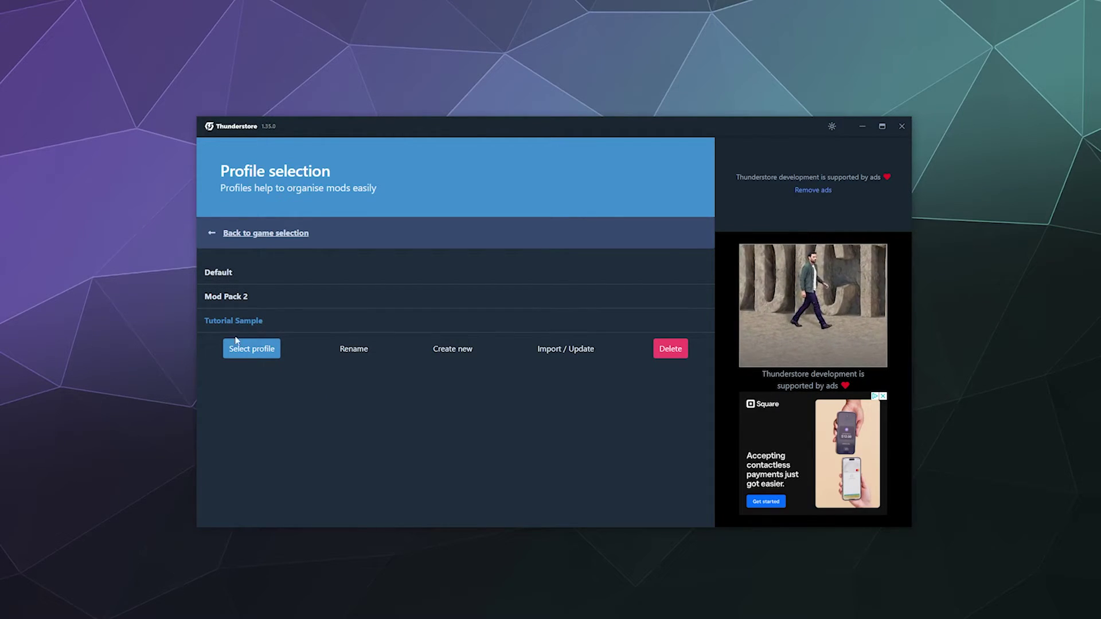
# Load Tutorial Sample's four mods and launch Lethal Company modded.
pyautogui.click(243, 346)
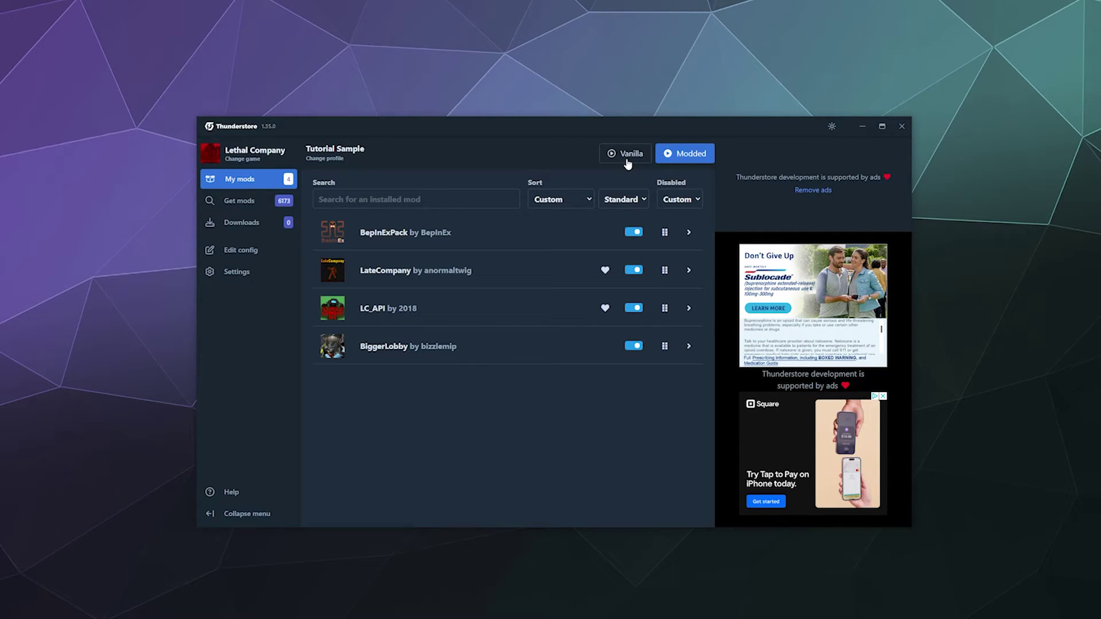
pyautogui.click(681, 163)
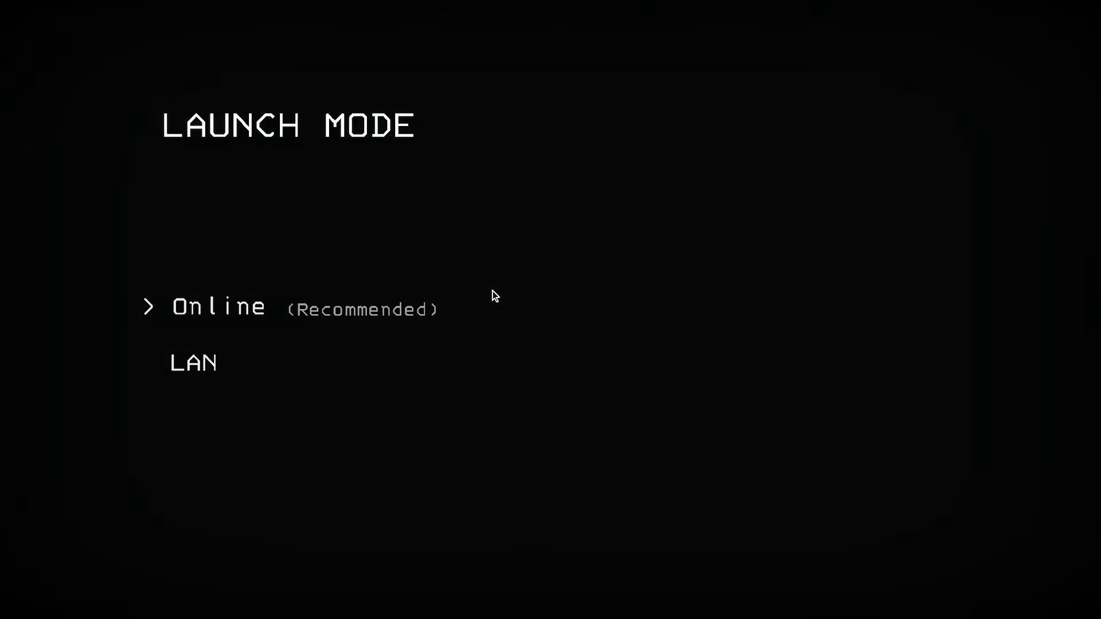
# Choose the Online (Recommended) launch mode to reach the modded main menu.
pyautogui.click(262, 293)
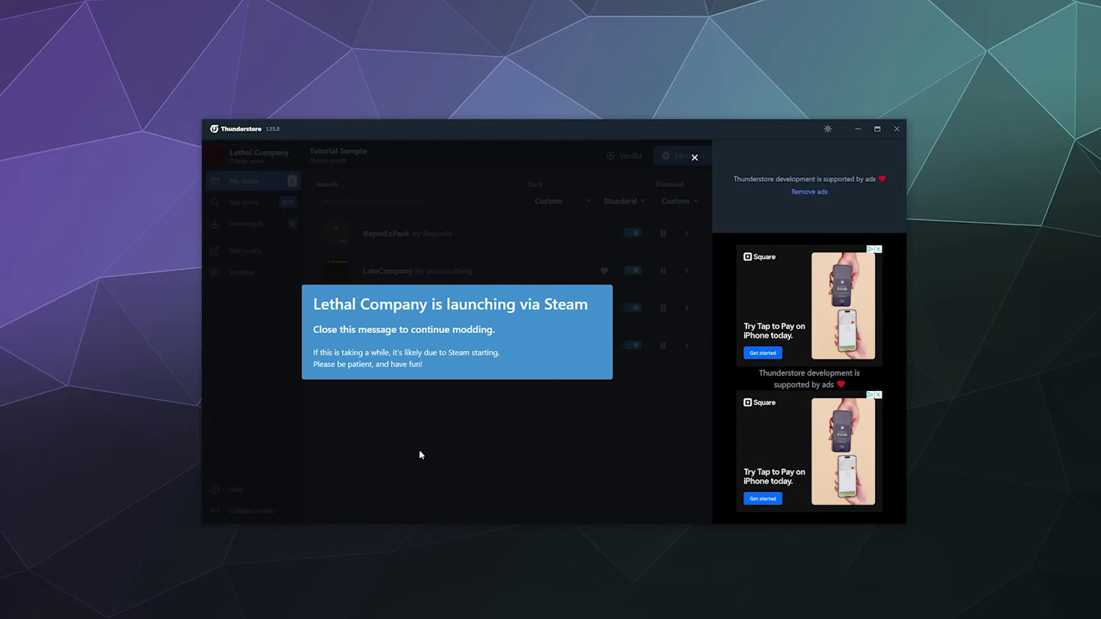
# Close the 'Lethal Company is launching via Steam' notice.
pyautogui.click(545, 422)
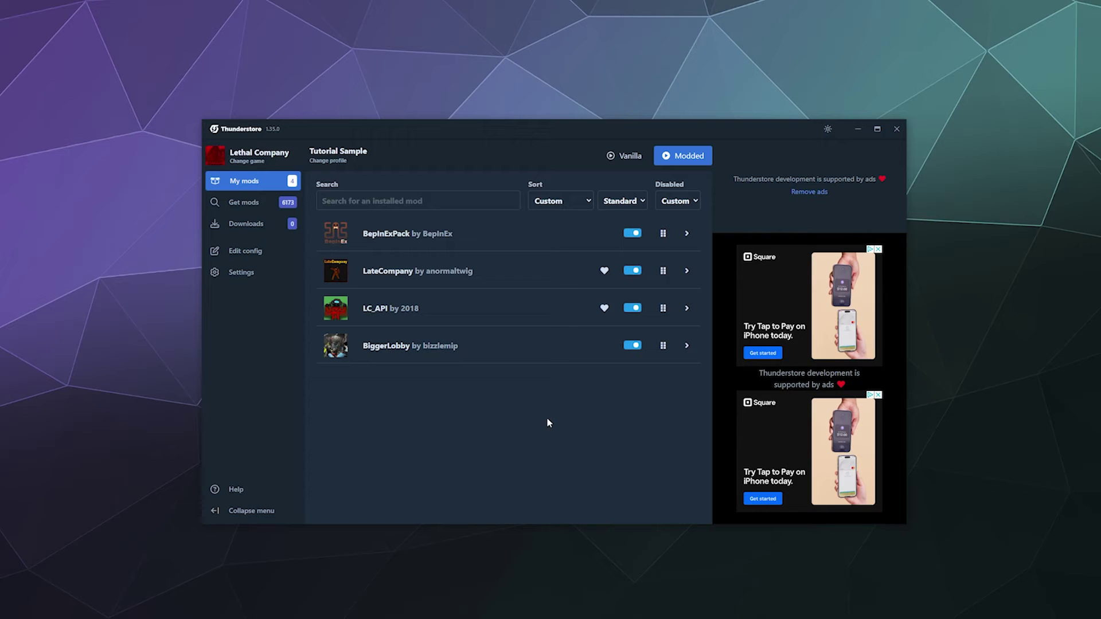